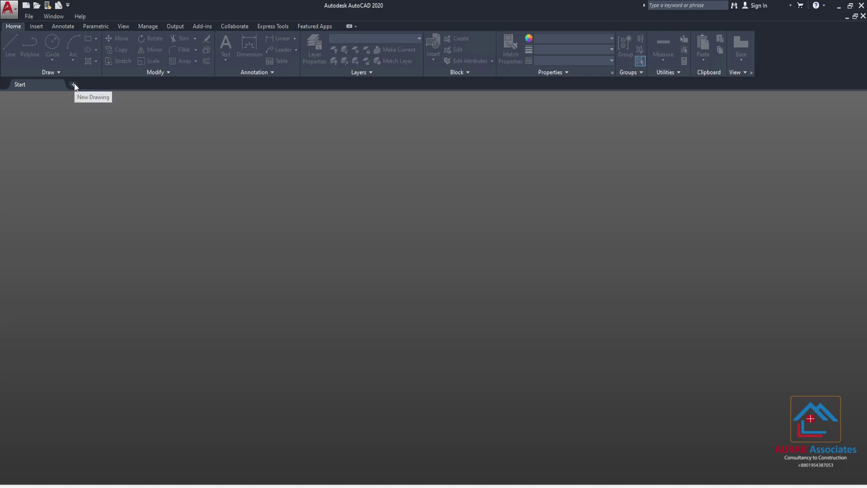
Step: Create a new drawing and import pdf.pdf from the Desktop into it using the IMPORT command with its default import options
left_click(73, 84)
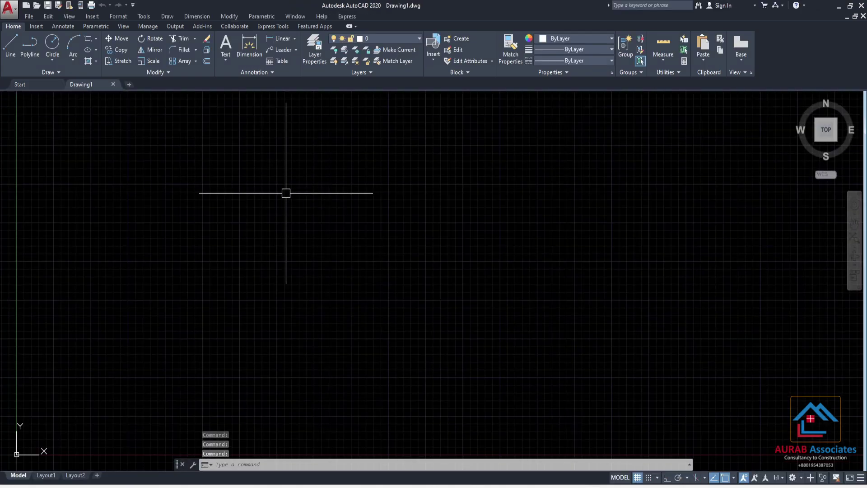
middle_click_drag(280, 182, 359, 244)
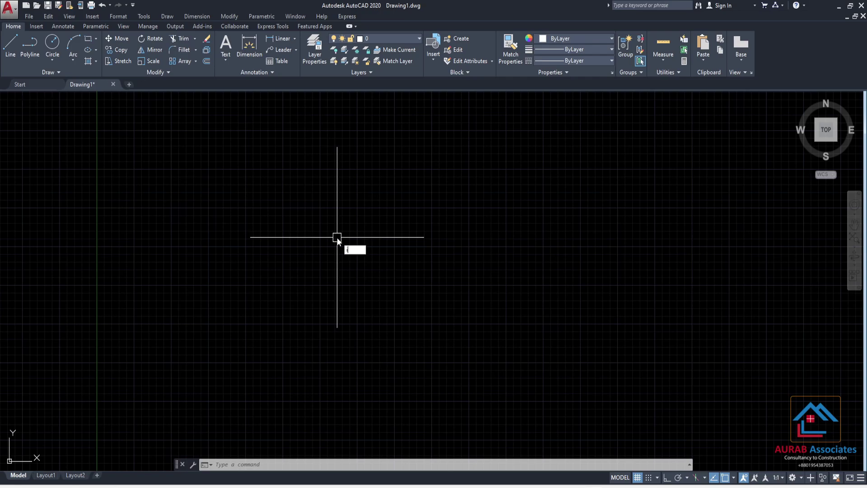
type("Mp")
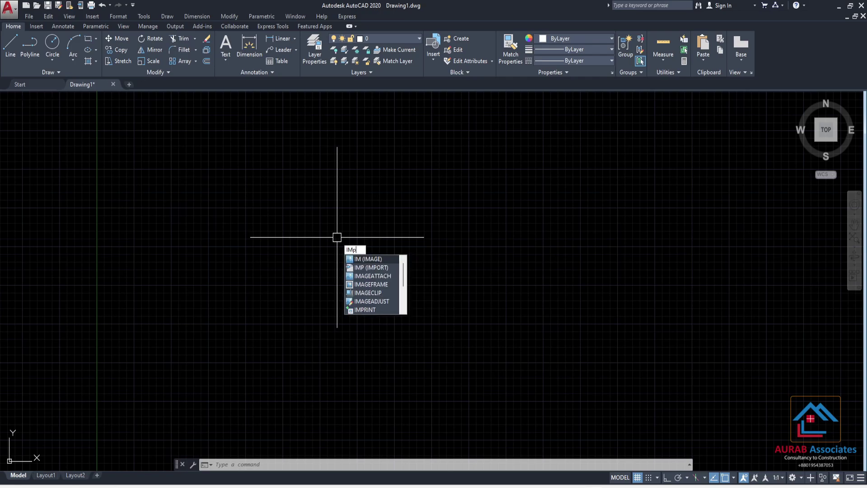
type("o")
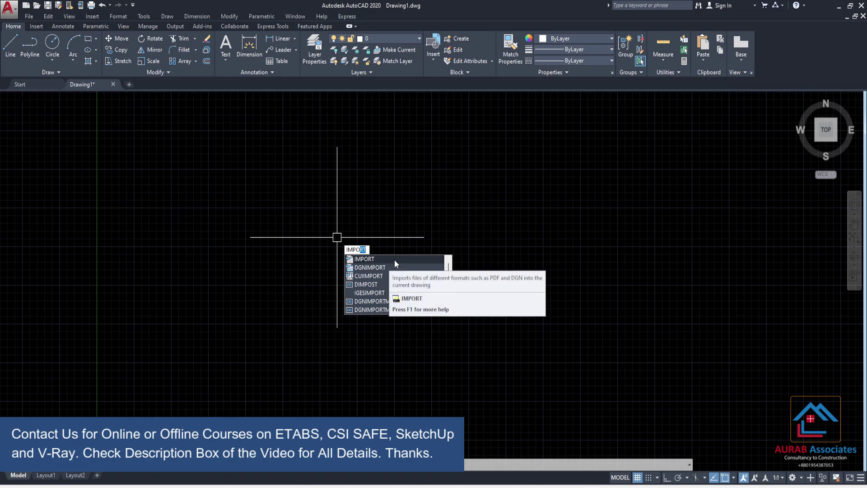
left_click(394, 259)
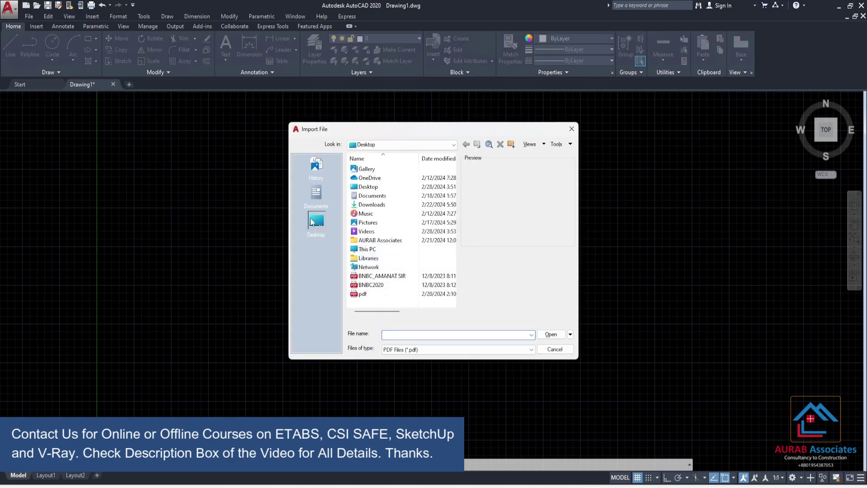
double_click(370, 294)
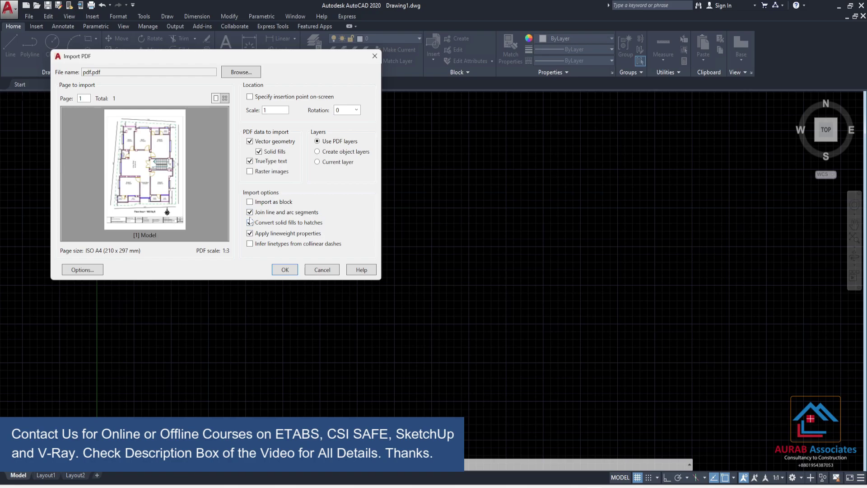
left_click(284, 269)
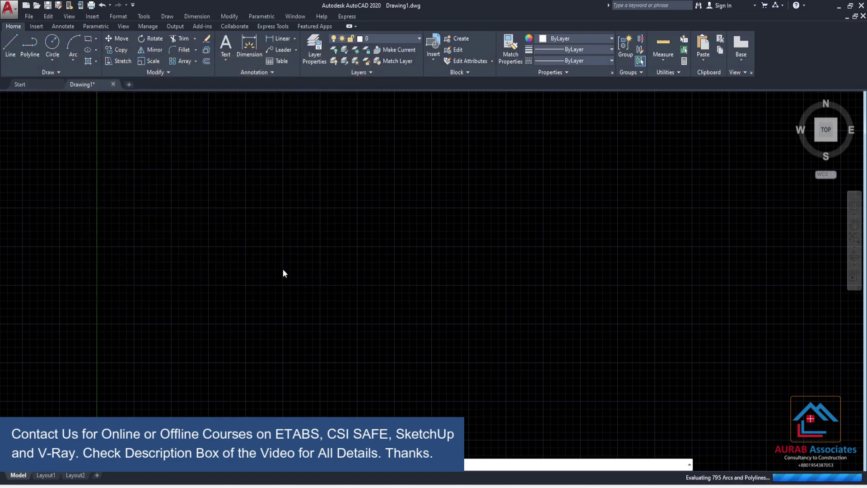
Step: Move the whole imported floor plan horizontally away from the origin with ortho on, using the sheet border's upper-left corner as base point
middle_click_drag(422, 268, 248, 238)
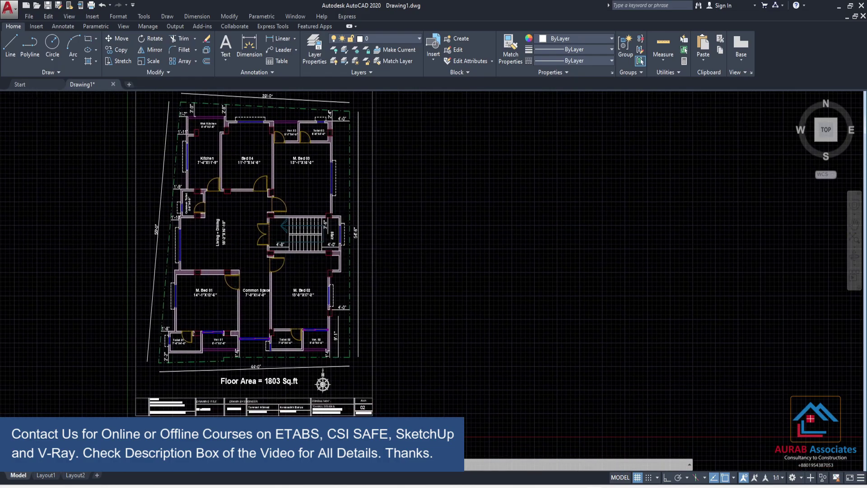
scroll(236, 263, "up", 2)
scroll(519, 245, "down", 4)
scroll(357, 238, "up", 2)
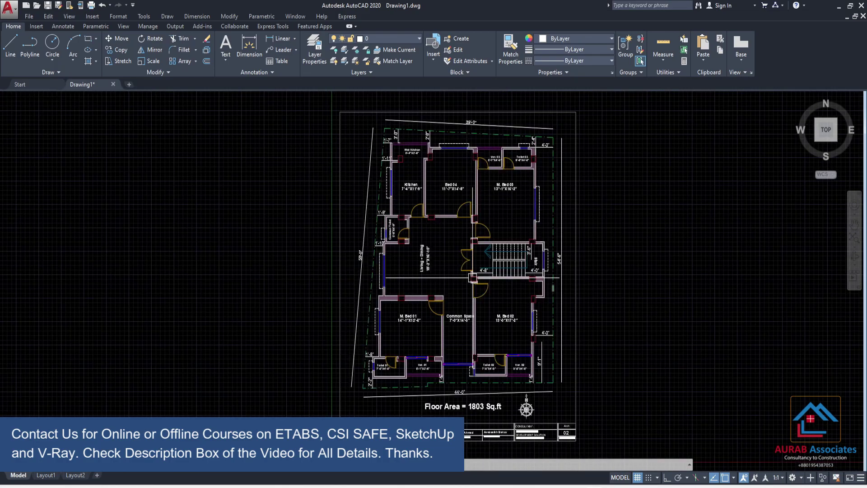
middle_click_drag(448, 181, 342, 171)
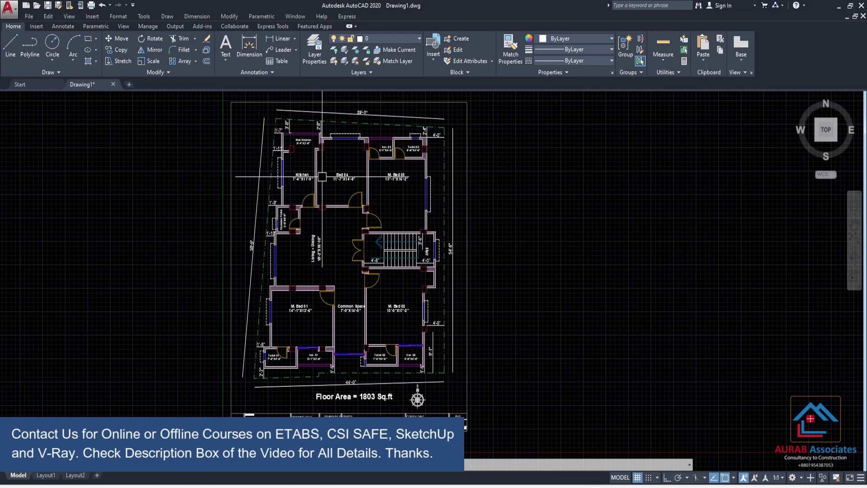
scroll(322, 177, "down", 2)
left_click(480, 379)
left_click(224, 109)
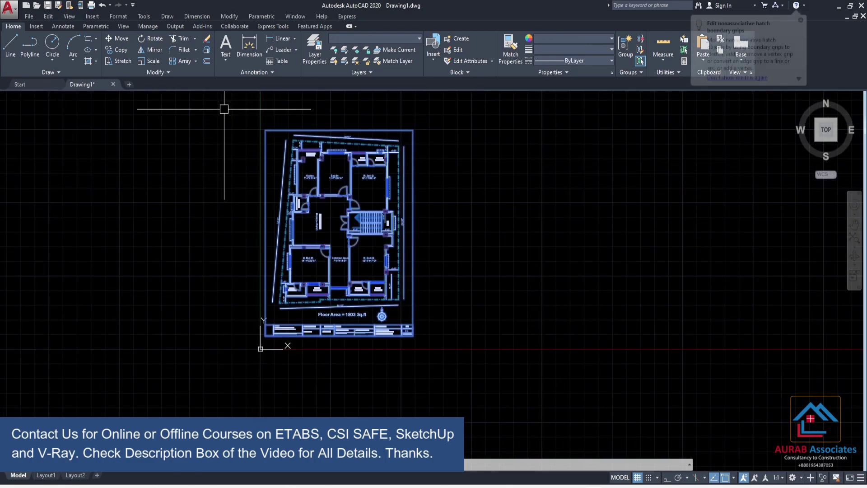
type("m")
key("Return")
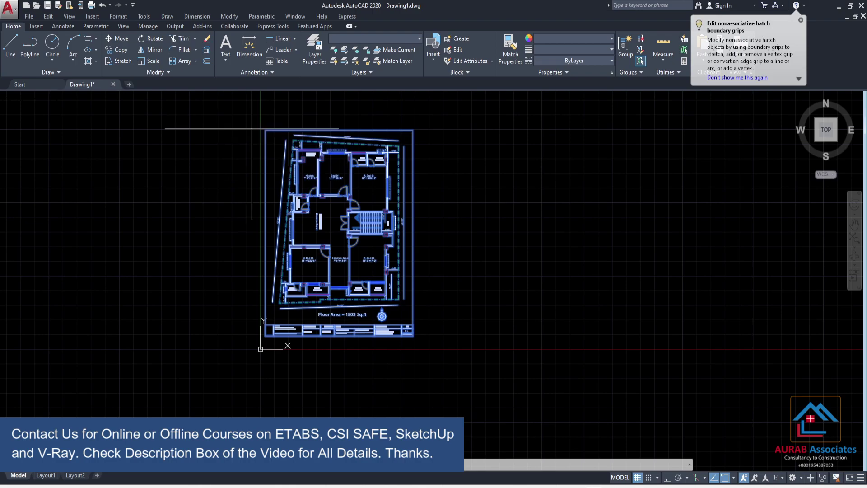
left_click(265, 130)
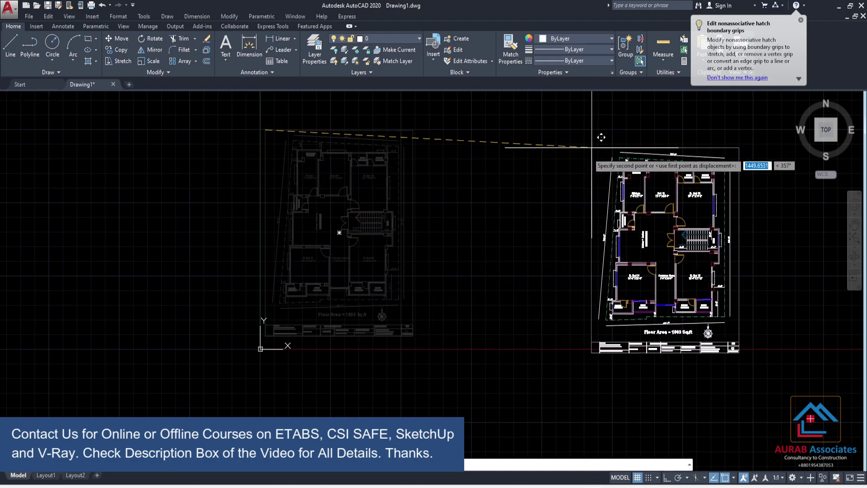
key("F8")
middle_click_drag(569, 162, 397, 161)
left_click(580, 168)
middle_click_drag(367, 186, 399, 177)
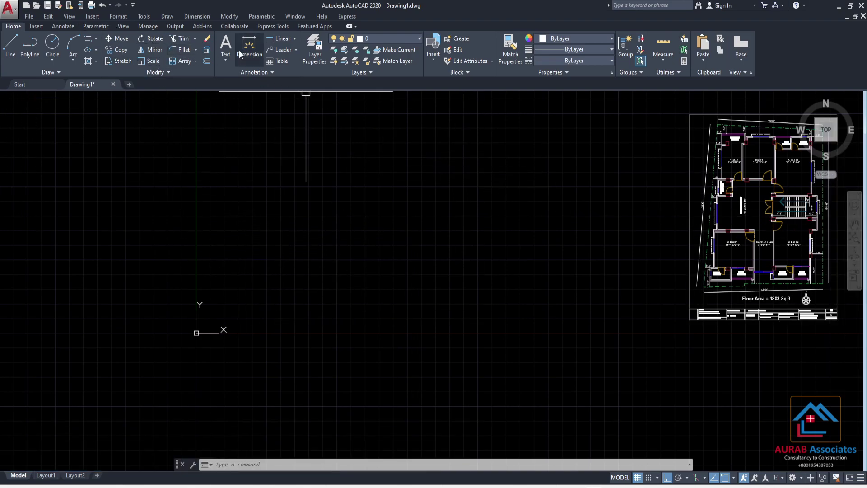
Step: Import pdf.pdf from the Desktop a second time using PDF Import, keeping the default import options
left_click(36, 26)
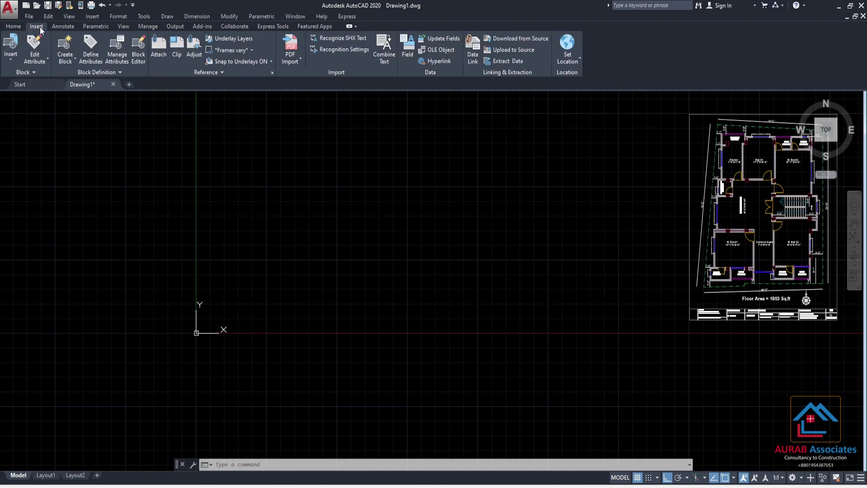
left_click(291, 48)
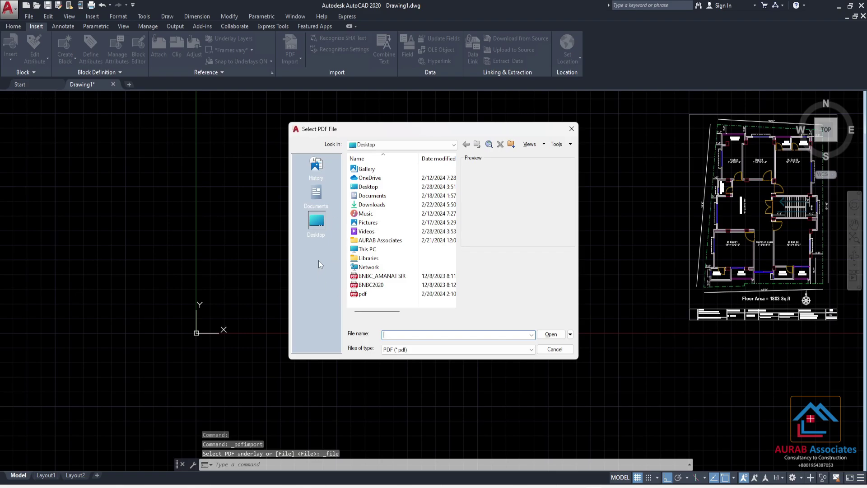
double_click(361, 293)
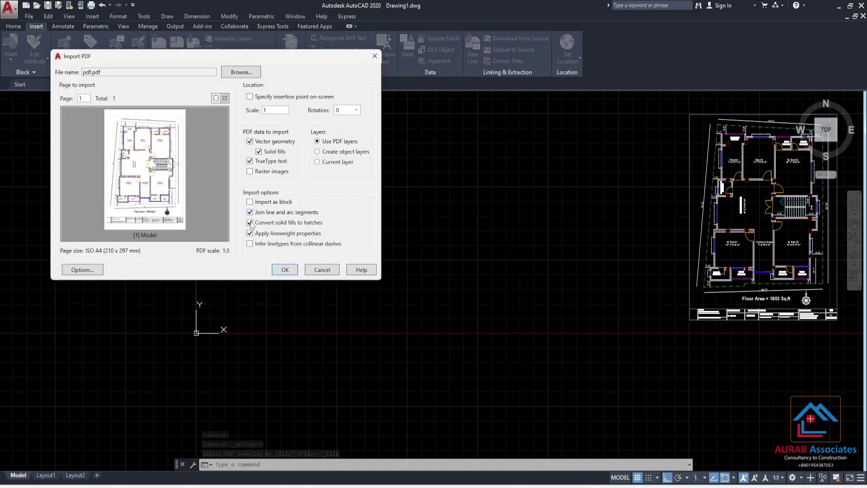
left_click(284, 270)
Step: Examine the rooms, walls and dimension texts of the newly imported floor plan
scroll(286, 271, "up", 3)
scroll(488, 237, "down", 8)
scroll(488, 237, "up", 3)
scroll(242, 212, "up", 3)
middle_click_drag(346, 222, 414, 225)
scroll(434, 226, "up", 4)
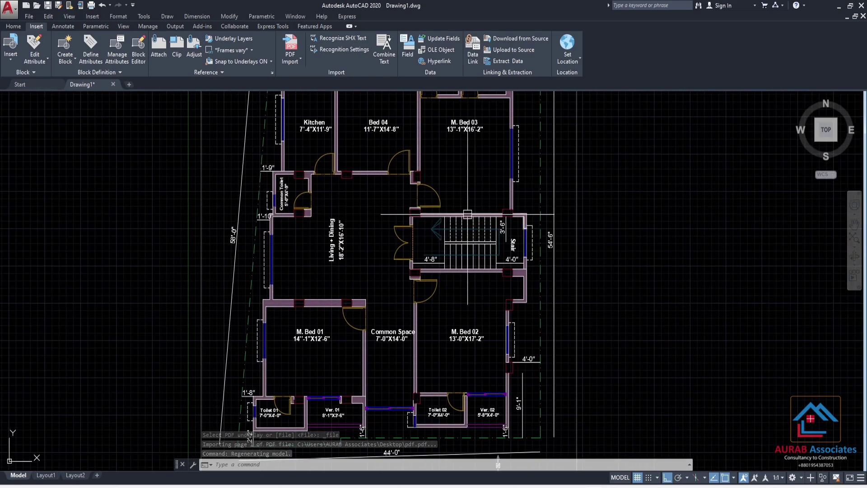
scroll(504, 214, "down", 3)
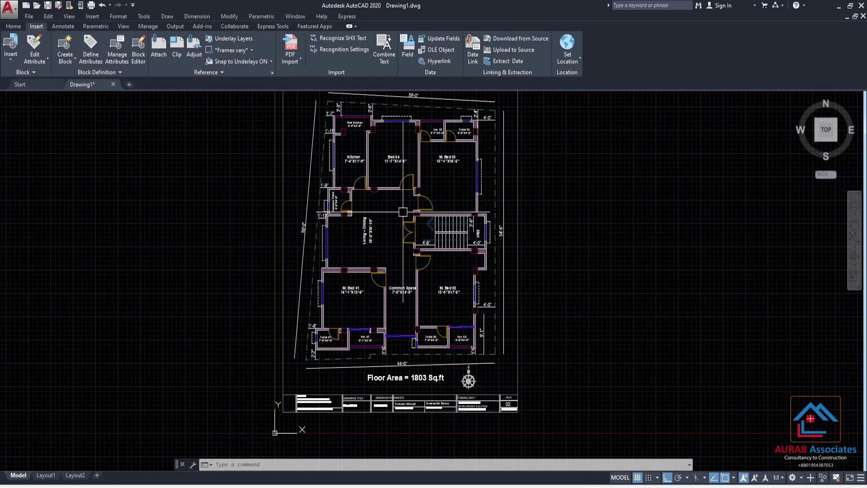
scroll(410, 213, "up", 2)
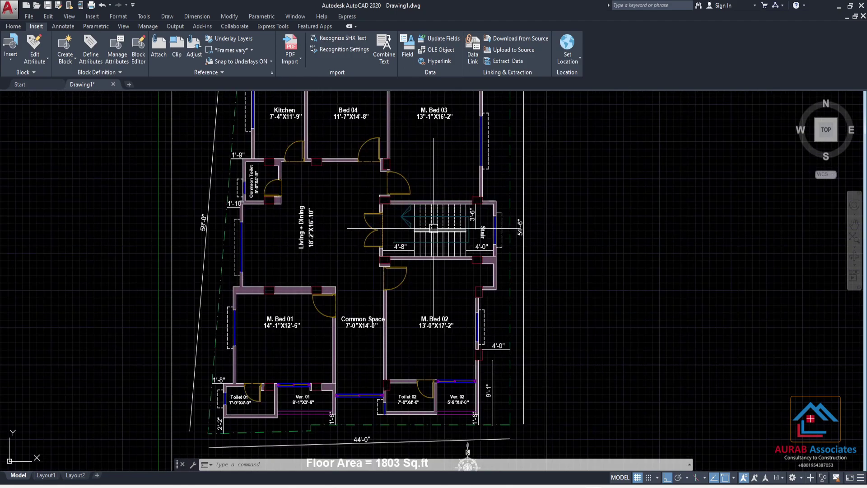
middle_click_drag(393, 103, 383, 195)
scroll(383, 195, "down", 2)
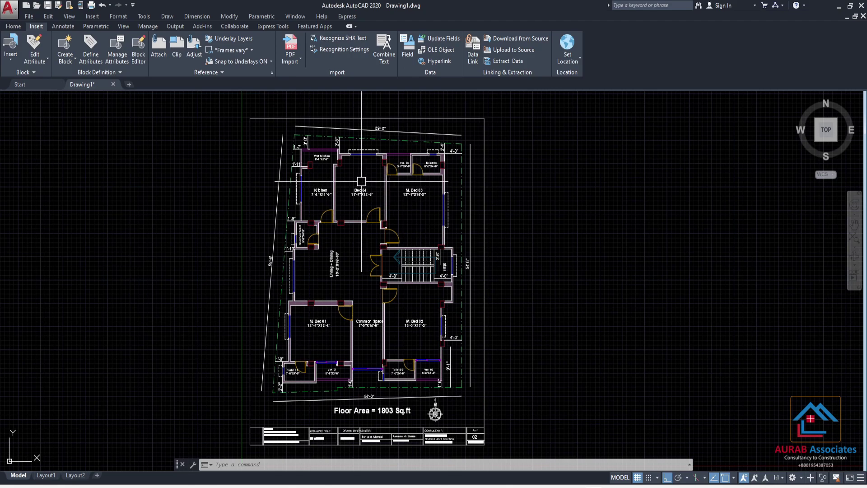
Step: Set the drawing's length units to Architectural with a precision of 0'-0 1/2"
type("n")
key("Return")
left_click(402, 181)
left_click(389, 190)
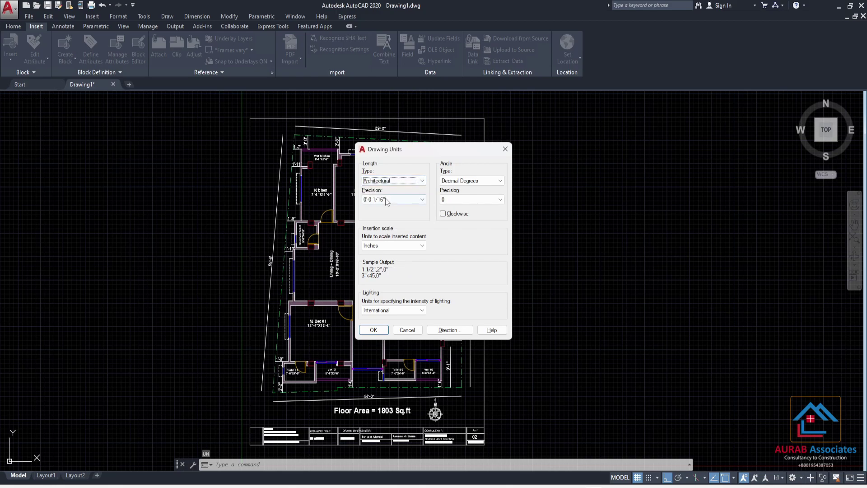
left_click(387, 199)
left_click(378, 214)
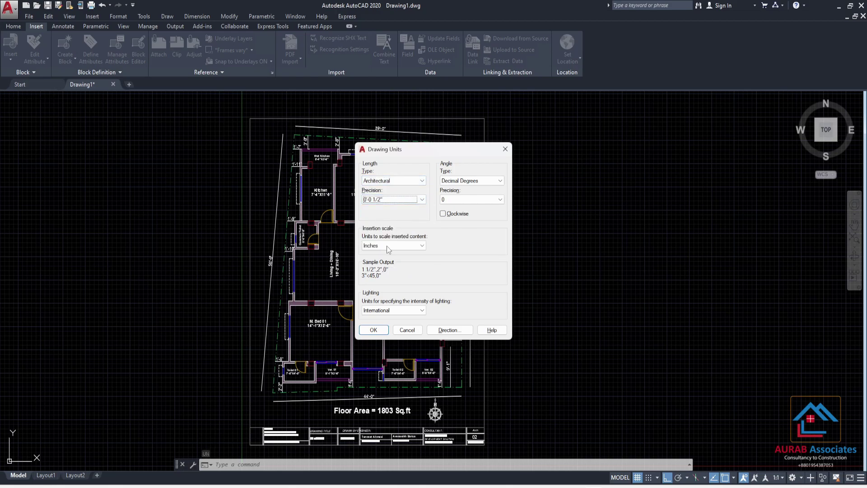
left_click(373, 330)
Step: Modify the Standard dimension style to use Architectural primary units with a precision of 0'-0 1/2"
type("d")
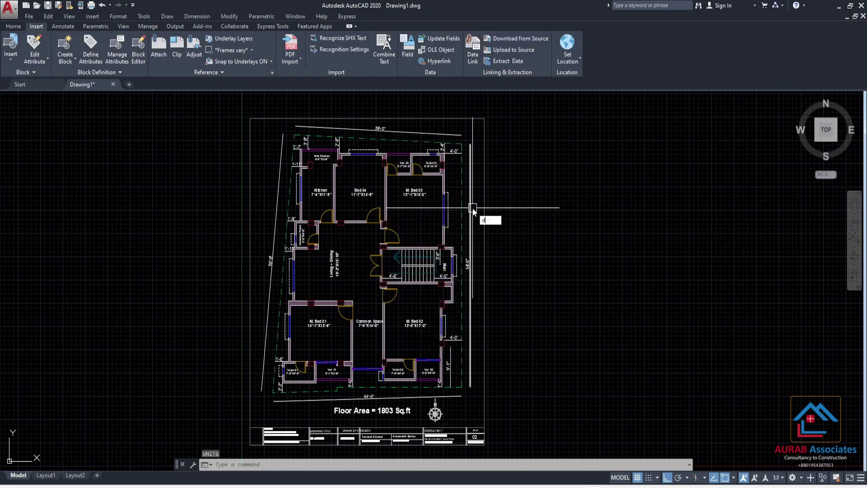
key("Return")
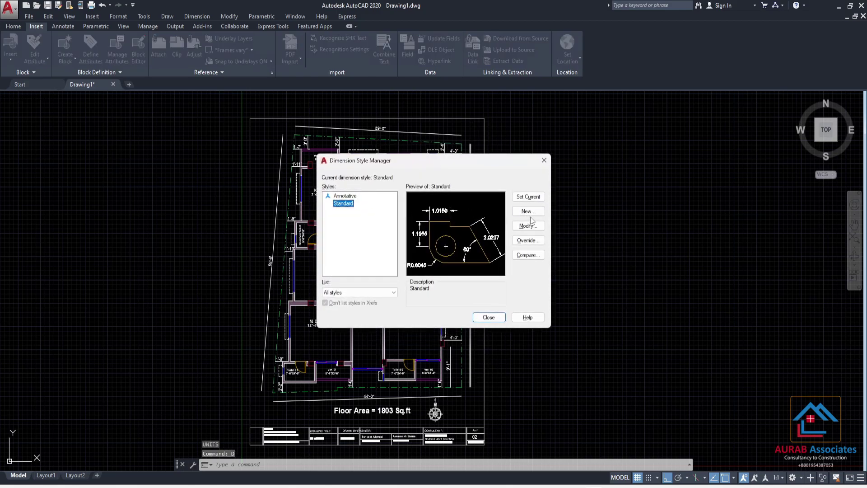
left_click(529, 226)
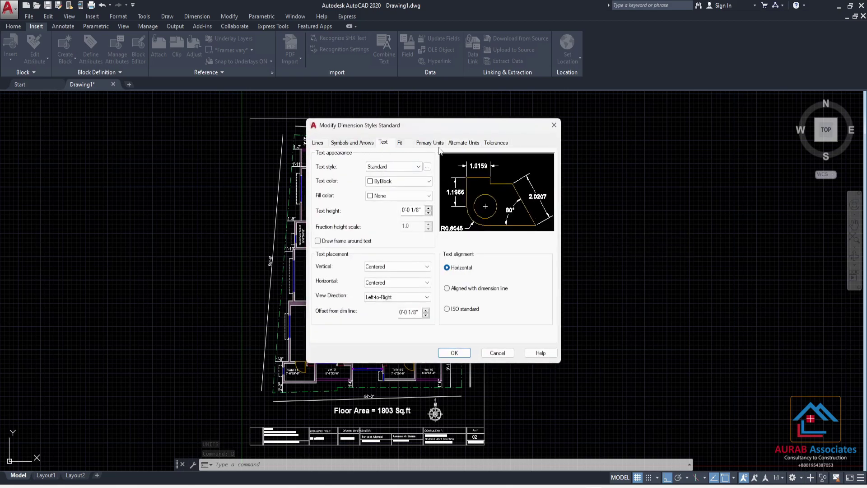
left_click(429, 143)
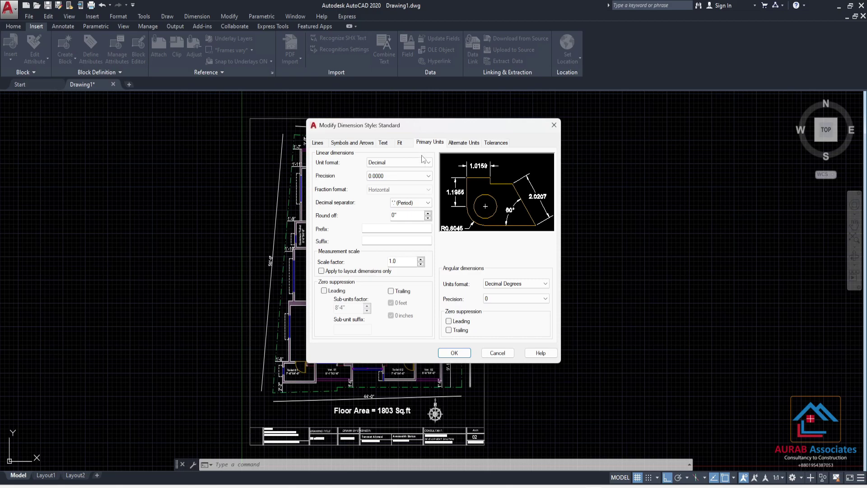
left_click(424, 162)
left_click(389, 189)
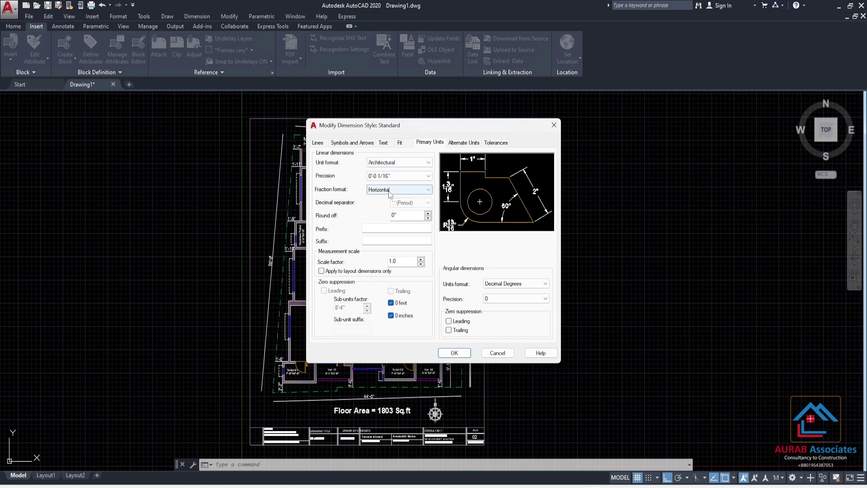
left_click(392, 176)
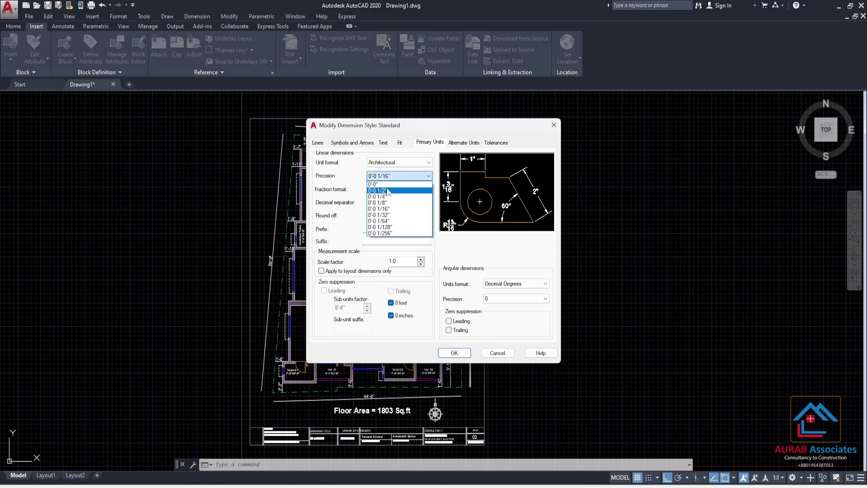
left_click(387, 191)
Step: Set the Standard dimension style's text height to 6 and save the style changes
left_click(382, 143)
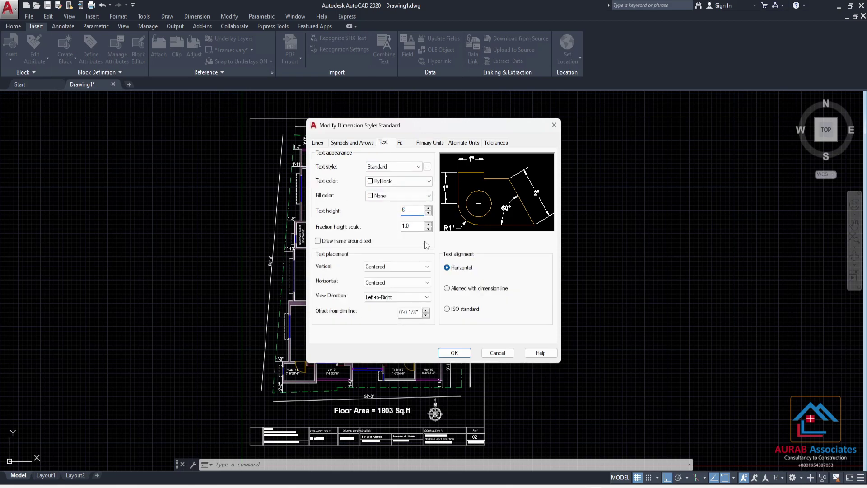
left_click(454, 353)
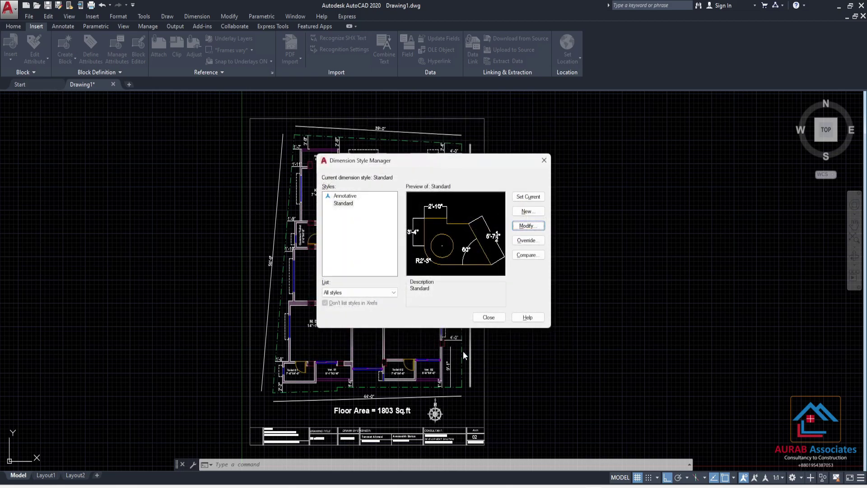
left_click(488, 317)
Step: Add a vertical linear dimension across the upper stair flight, from its inner edge to the wall, placed on the stair landing
scroll(409, 267, "up", 6)
scroll(489, 191, "down", 8)
scroll(489, 191, "up", 8)
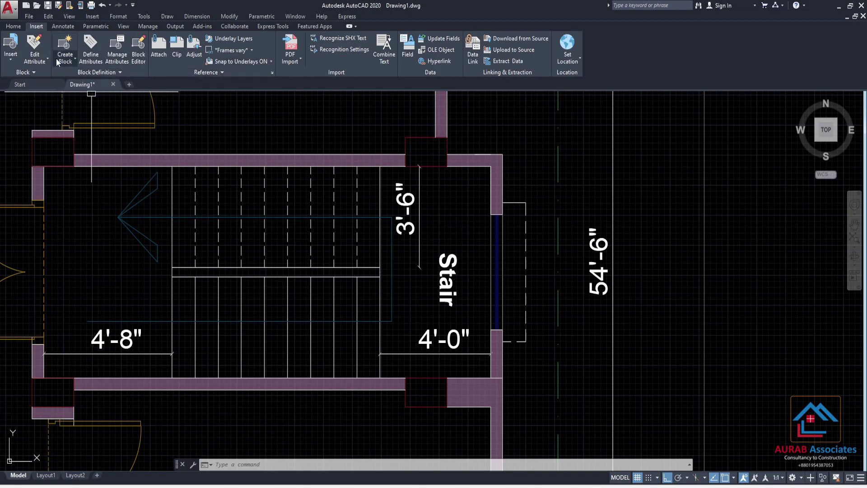
left_click(405, 212)
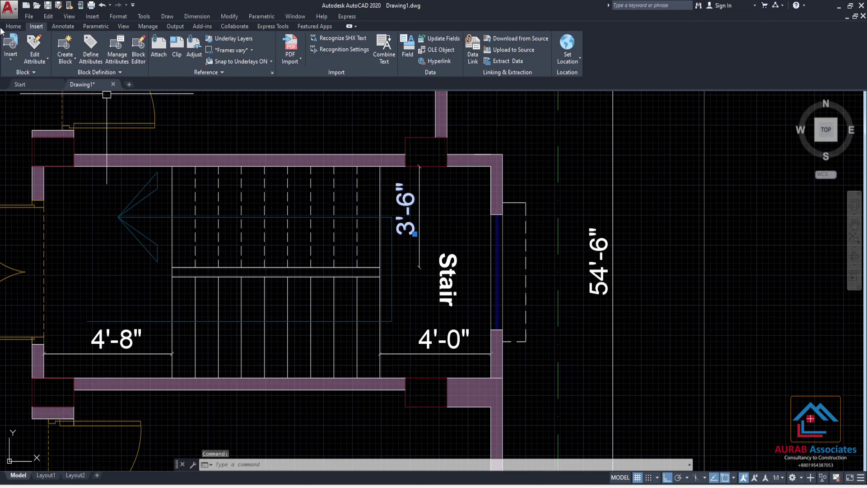
left_click(21, 27)
left_click(268, 39)
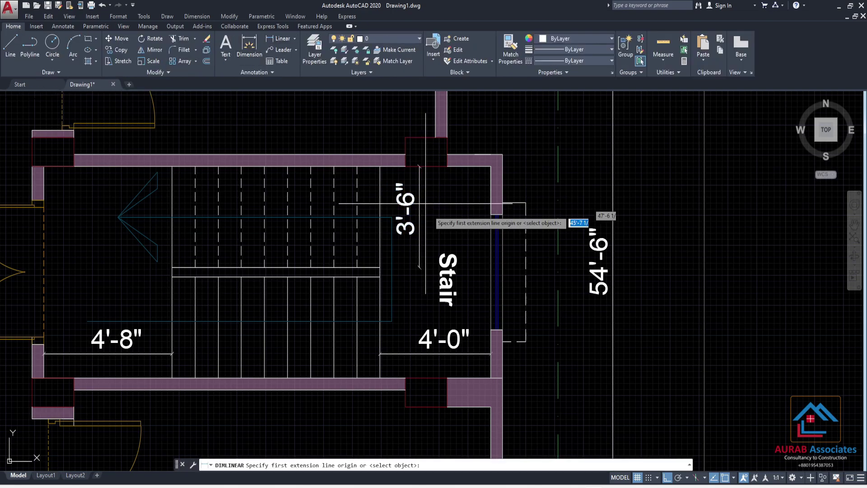
scroll(384, 255, "up", 2)
left_click(376, 274)
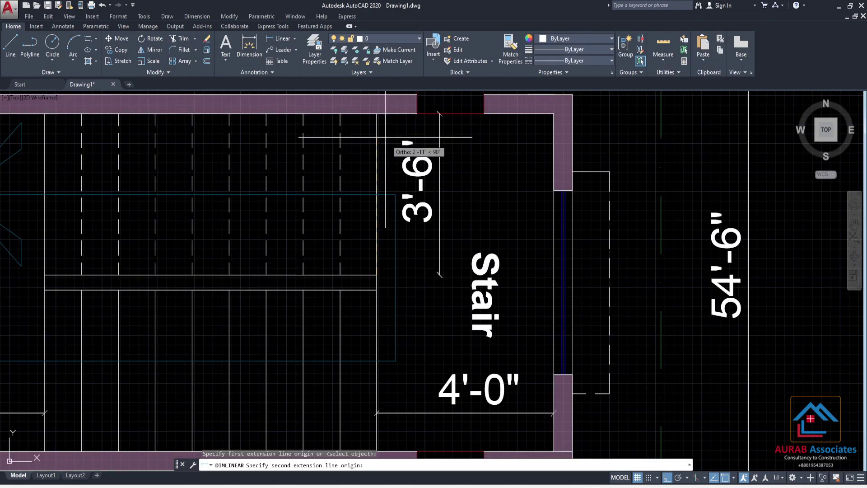
left_click(376, 113)
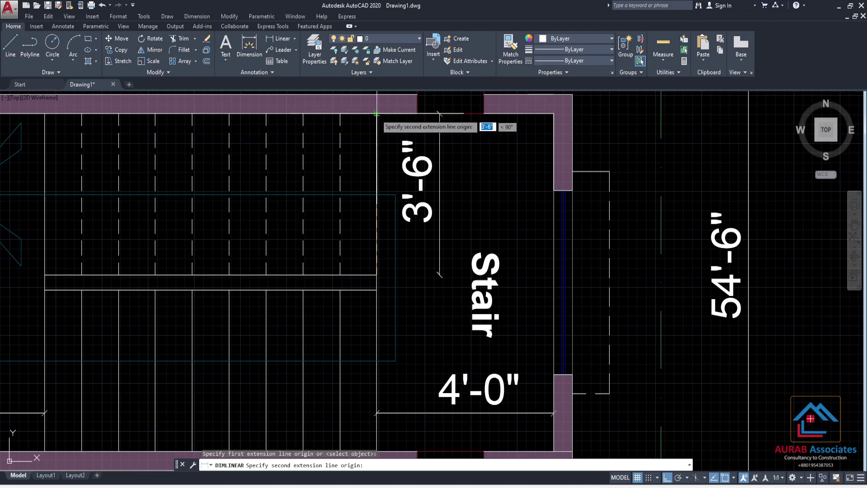
left_click(492, 165)
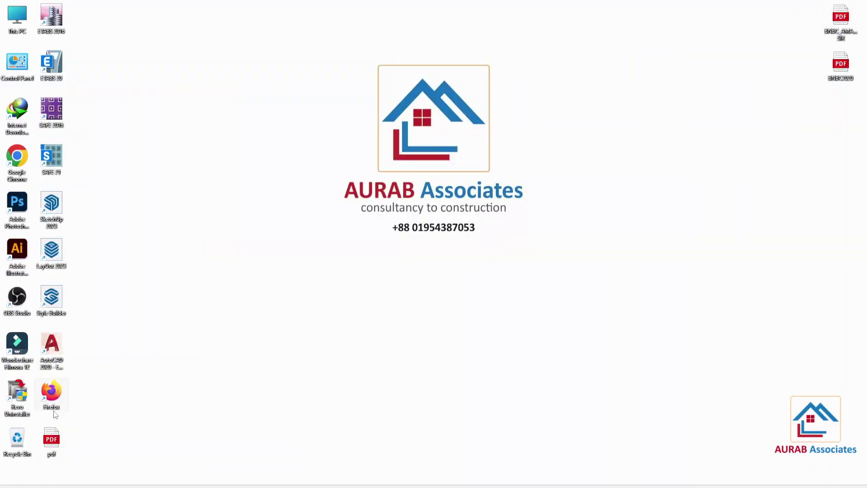
Step: Open the source PDF from the desktop and compare its stair flight dimension with the new one in the AutoCAD drawing
double_click(52, 438)
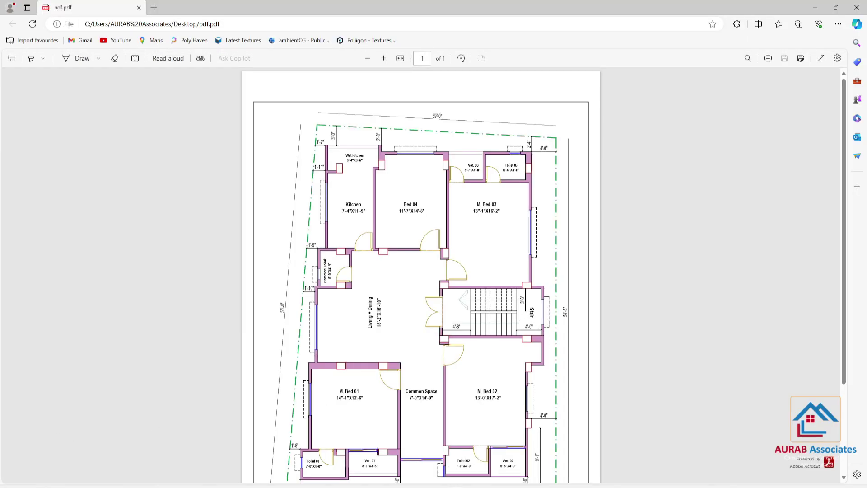
left_click(385, 61)
left_click(385, 60)
scroll(631, 382, "down", 3)
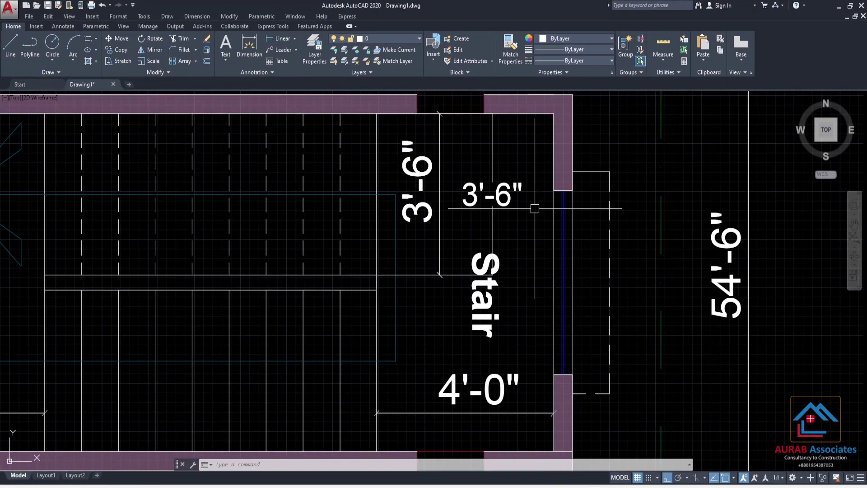
left_click(493, 197)
scroll(462, 222, "down", 2)
mouse_move(440, 228)
middle_mouse_down()
mouse_move(447, 311)
mouse_move(423, 220)
middle_mouse_up()
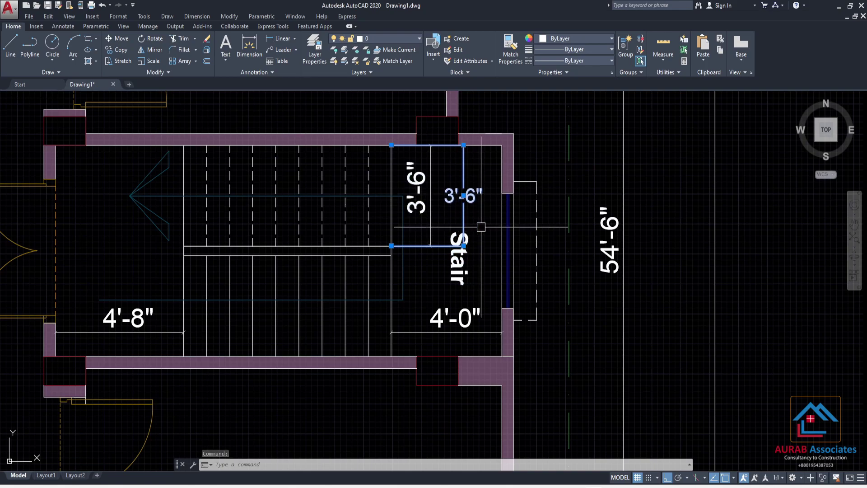
Step: Add a horizontal linear dimension across the stair landing, from the outer wall to the last tread, above the imported dimension text
left_click(279, 38)
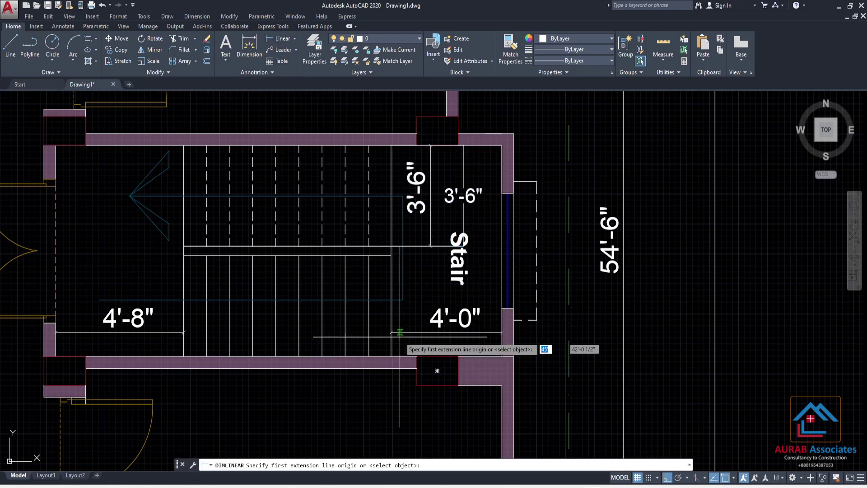
scroll(498, 361, "up", 2)
left_click(505, 350)
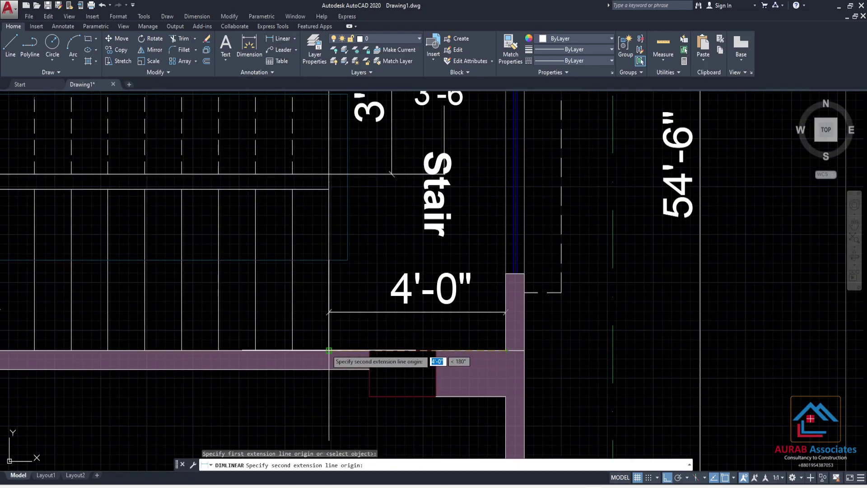
left_click(328, 351)
left_click(397, 250)
left_click(397, 250)
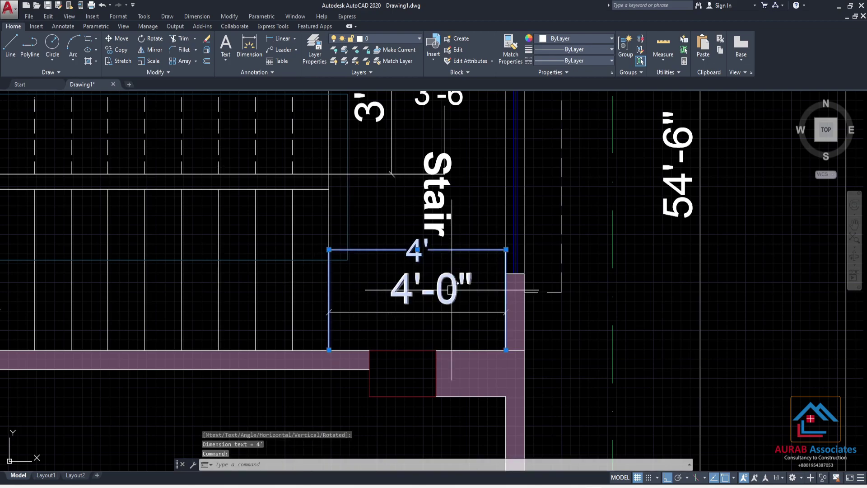
key("Escape")
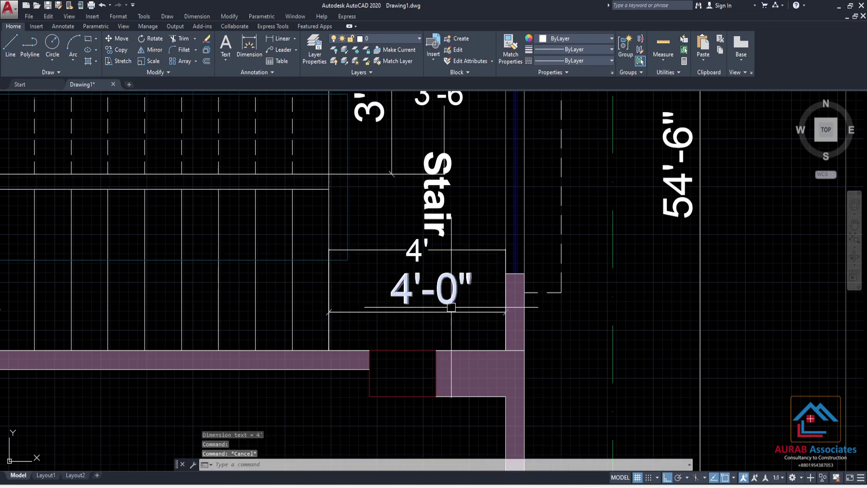
Step: Add an aligned dimension between the two ends of the sloped green boundary line above the bedrooms, placed beyond the imported dimension
scroll(454, 310, "down", 4)
scroll(370, 230, "down", 5)
scroll(498, 236, "up", 4)
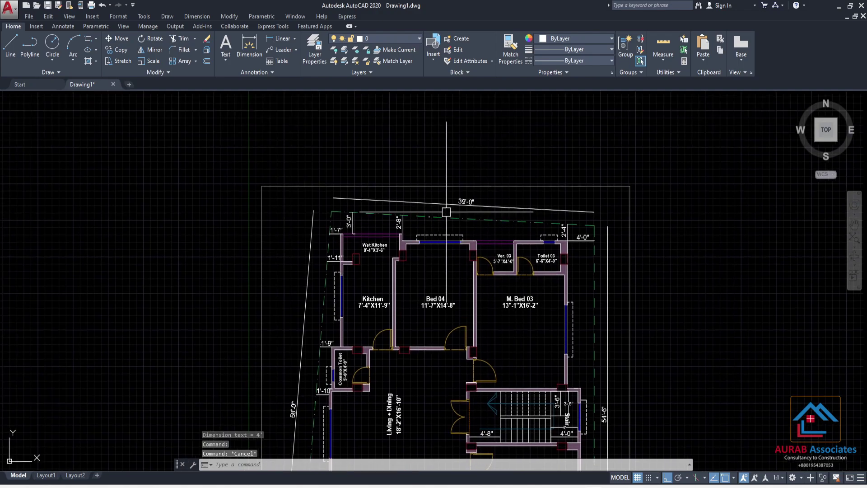
middle_click_drag(499, 237, 413, 216)
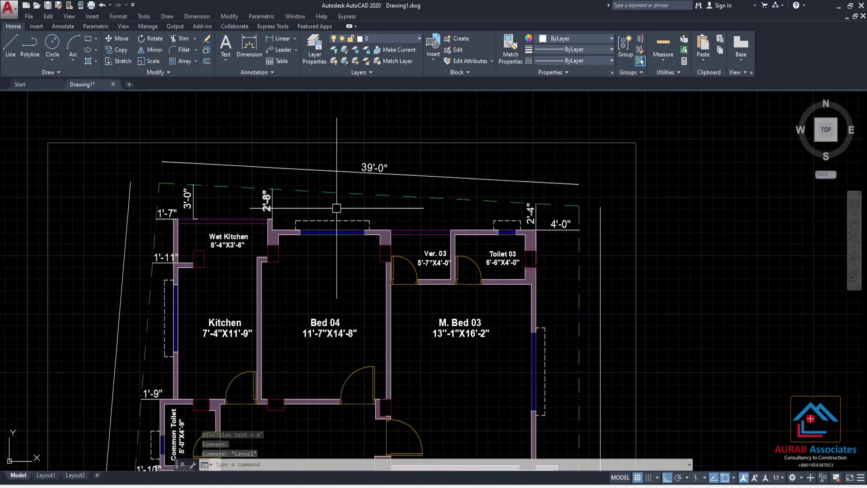
left_click(297, 40)
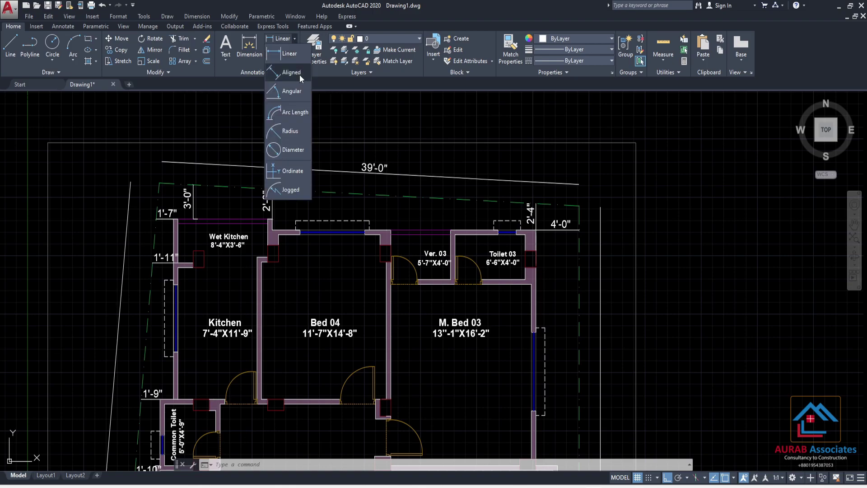
left_click(294, 71)
left_click(159, 185)
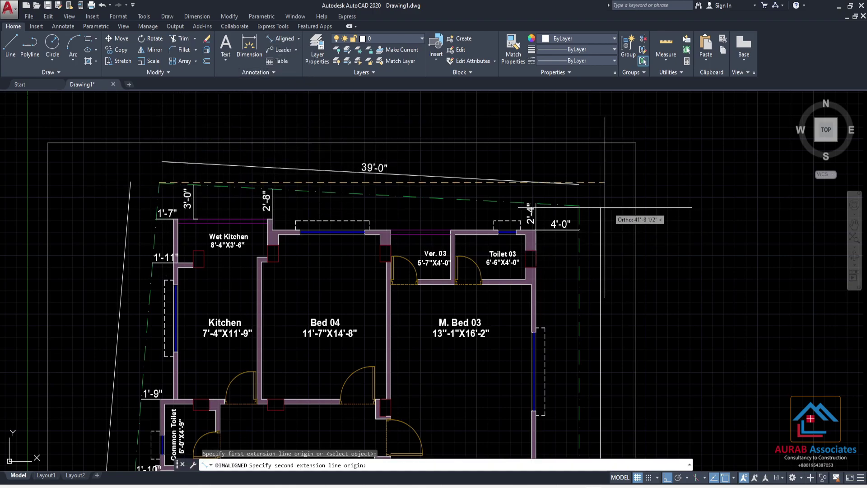
left_click(579, 206)
left_click(559, 166)
scroll(398, 141, "up", 6)
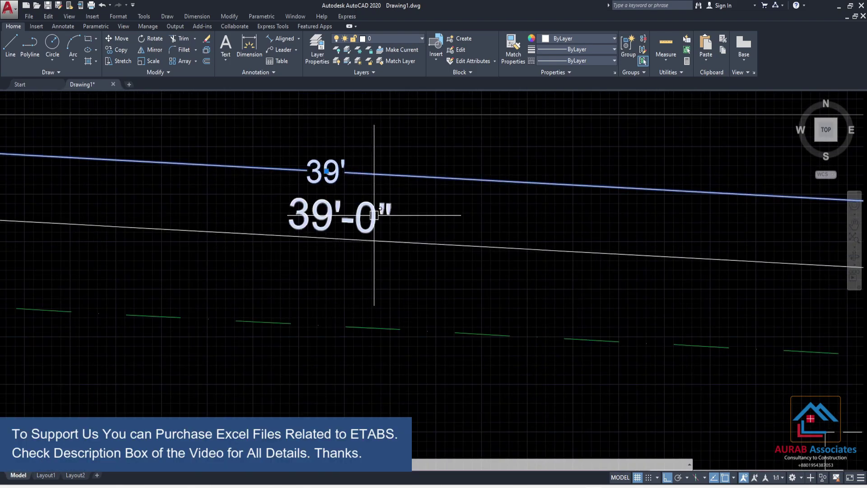
Step: Open the layer properties, widen the name column and examine the layers imported from the PDF
scroll(387, 200, "down", 5)
middle_click_drag(537, 204, 537, 145)
scroll(537, 239, "down", 2)
middle_click_drag(537, 239, 465, 182)
scroll(465, 182, "up", 1)
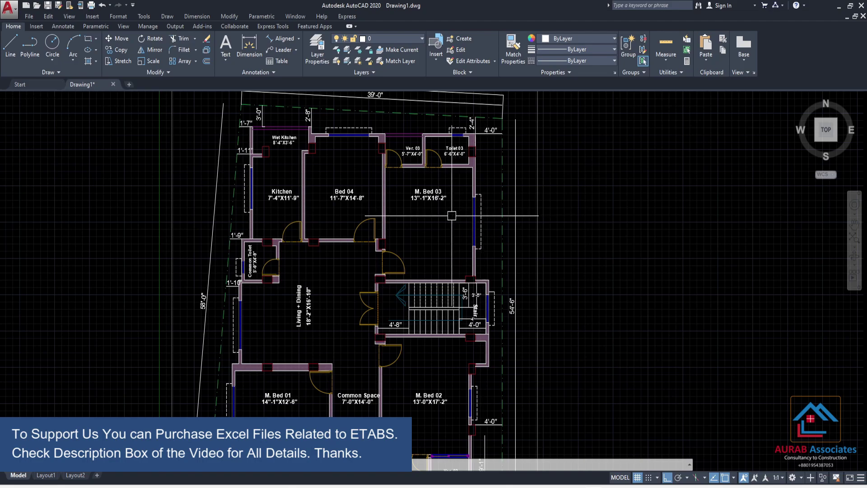
left_click(318, 59)
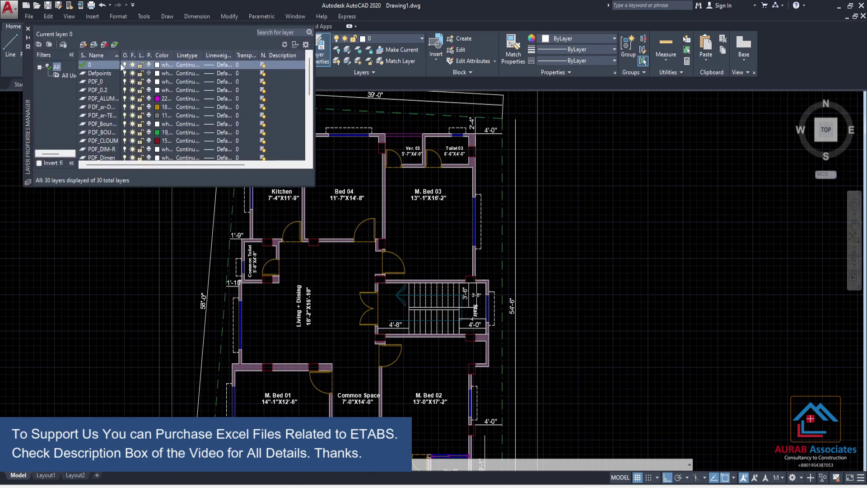
double_click(145, 62)
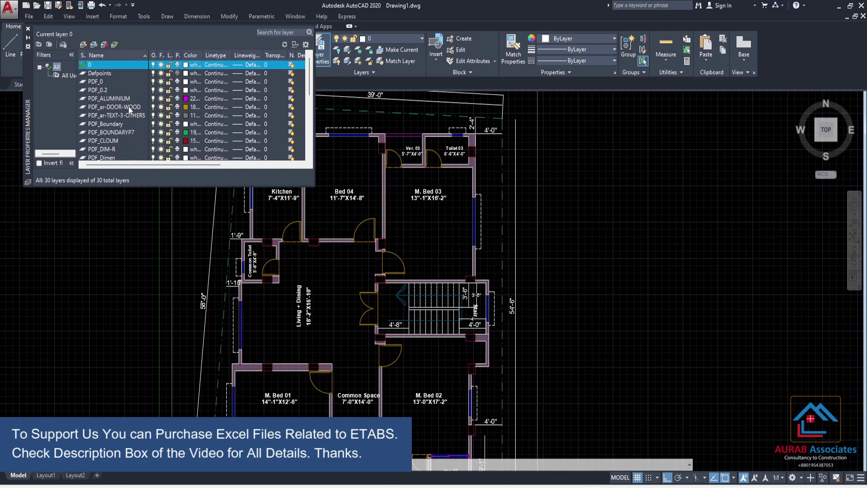
scroll(115, 129, "down", 1)
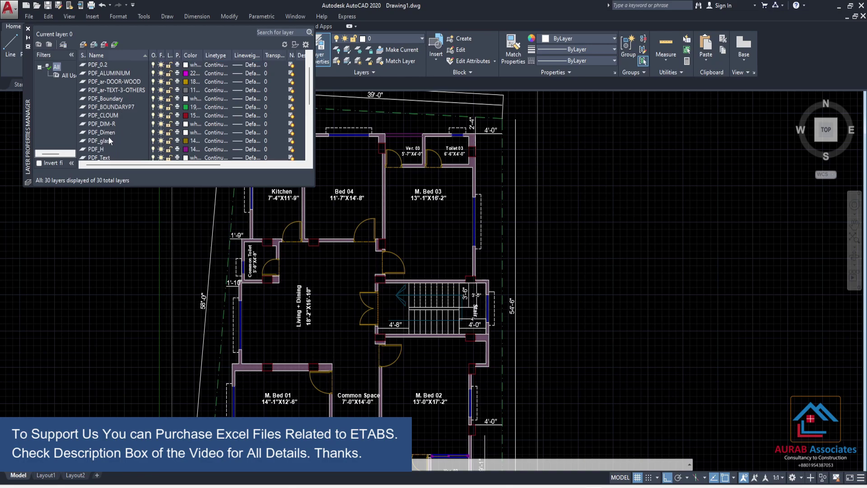
scroll(135, 130, "down", 2)
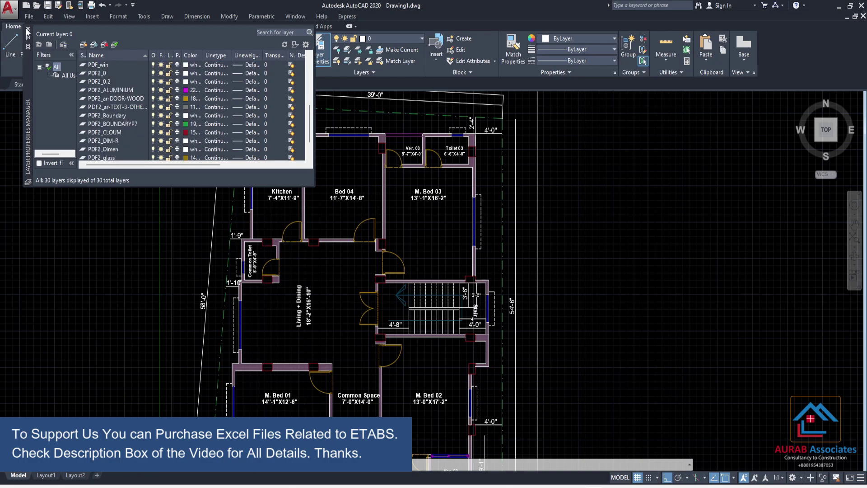
left_click(28, 30)
scroll(506, 194, "down", 3)
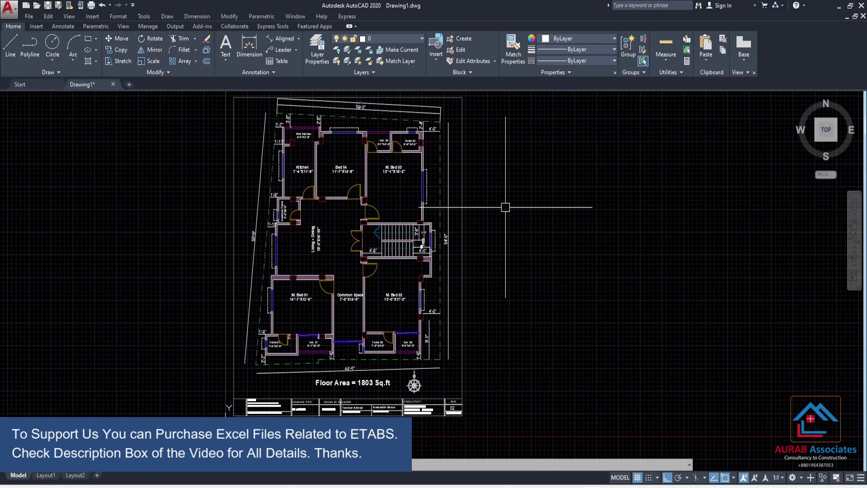
middle_click_drag(364, 234, 404, 248)
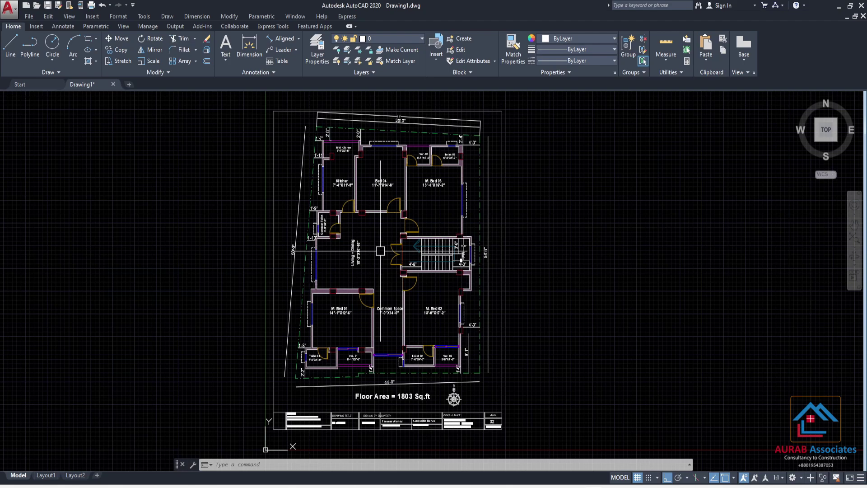
scroll(380, 250, "up", 2)
scroll(382, 229, "down", 2)
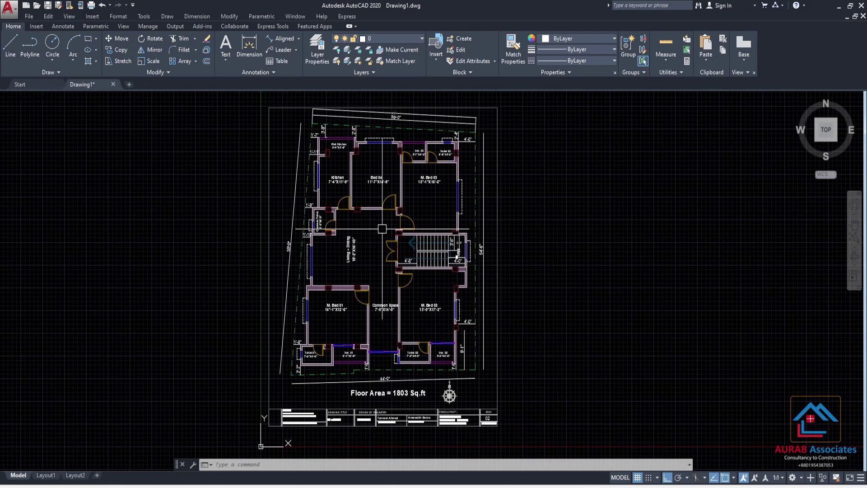